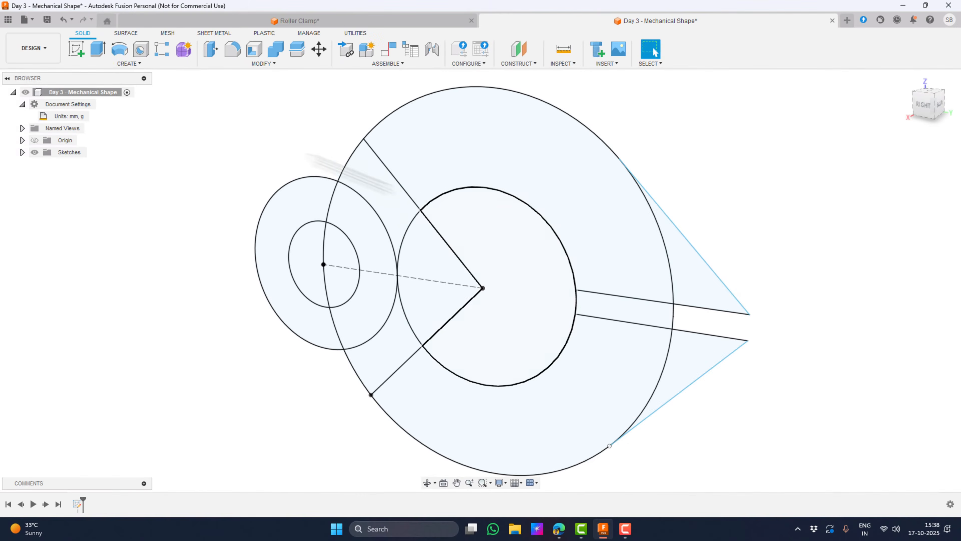
Step: Extrude the lower ring sector and the adjoining triangular profile symmetrically to a 40 mm whole length as a new component
click(96, 49)
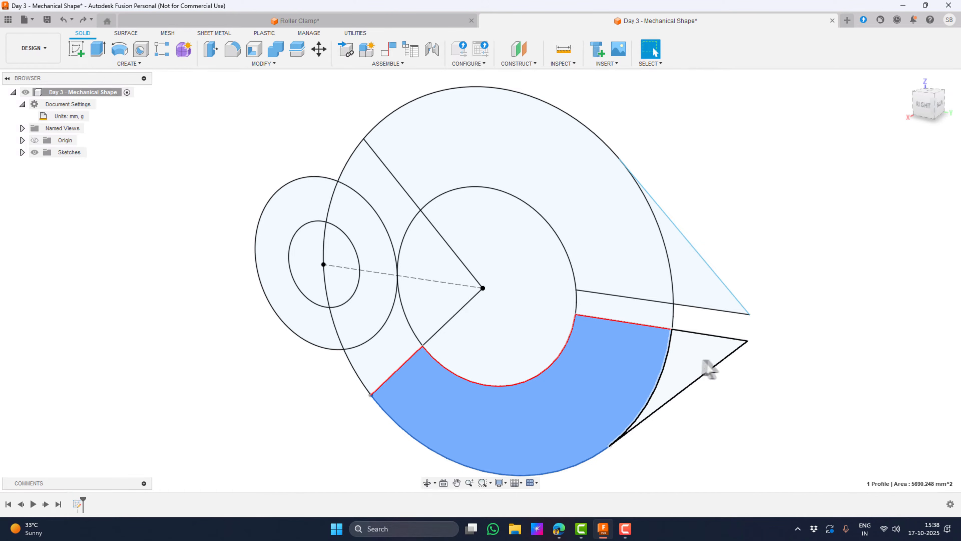
click(701, 361)
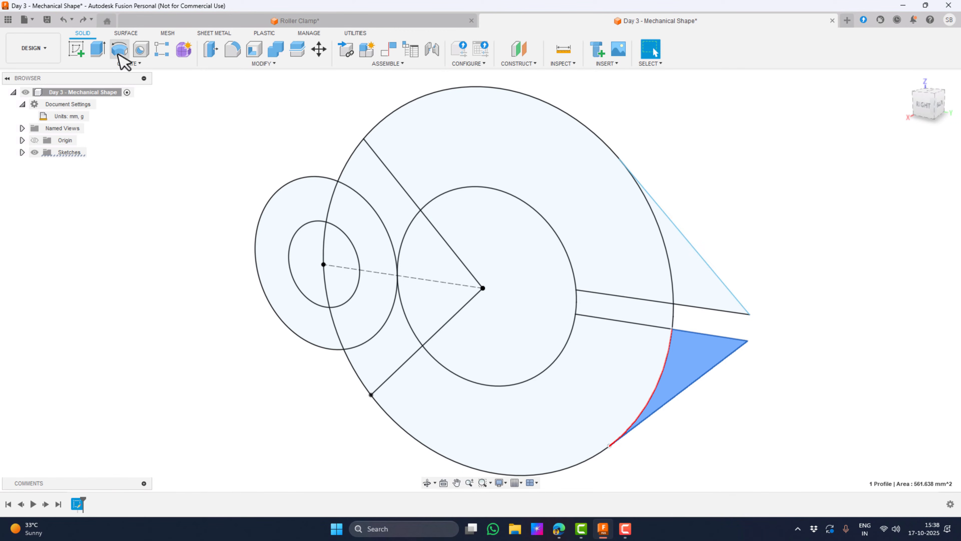
click(97, 50)
click(635, 388)
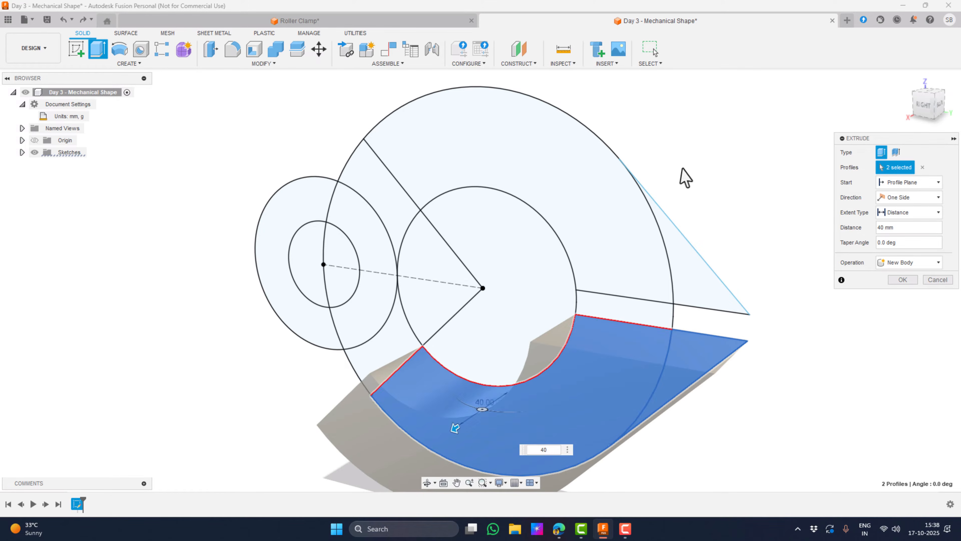
shift+middle_drag(579, 423, 488, 399)
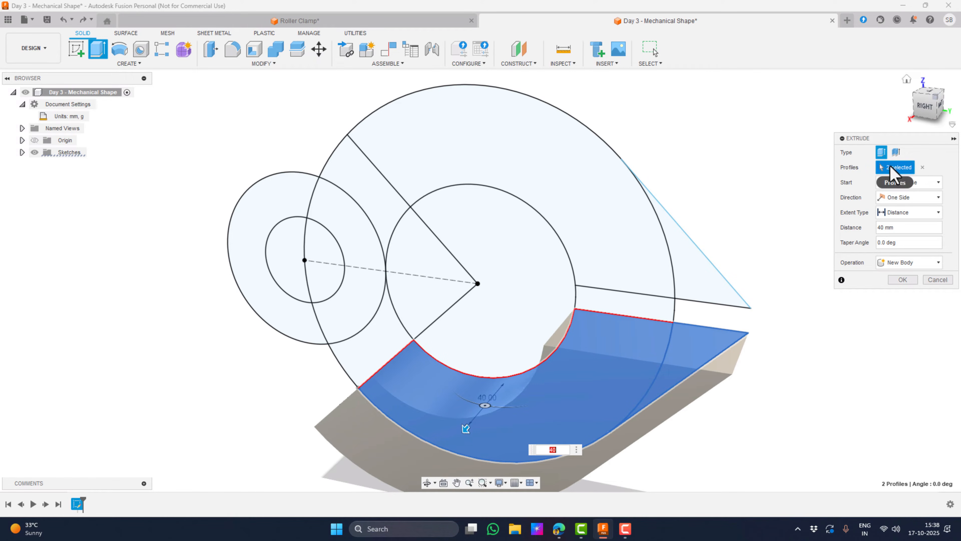
click(896, 198)
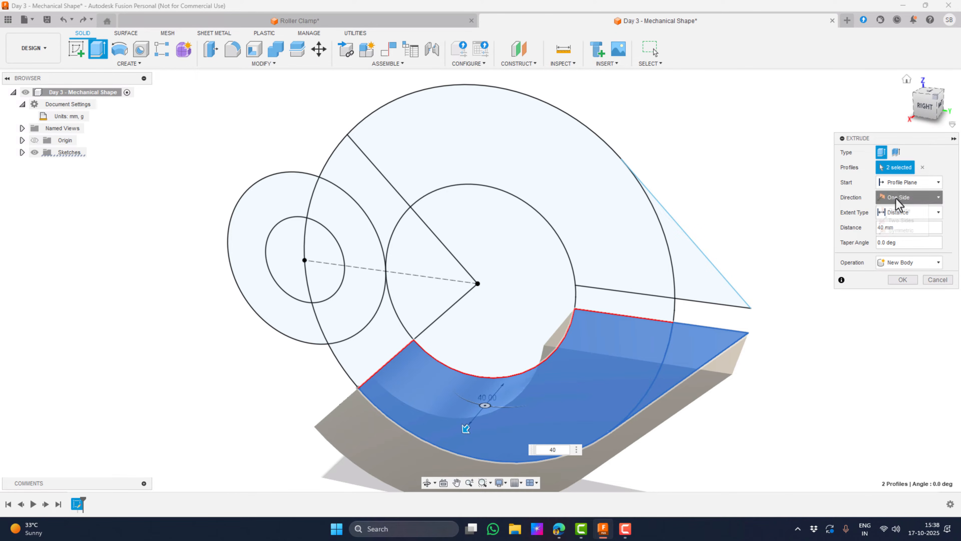
click(898, 231)
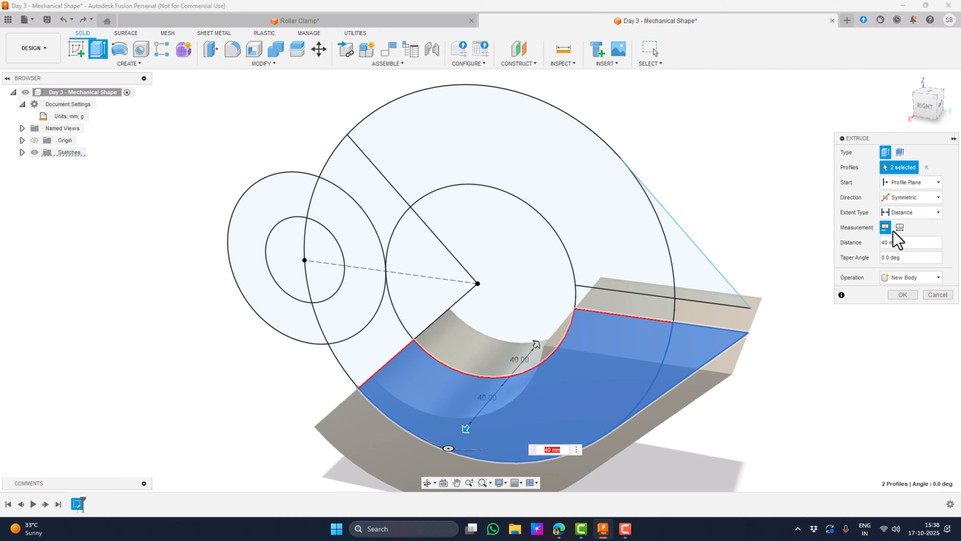
shift+middle_drag(685, 468, 668, 447)
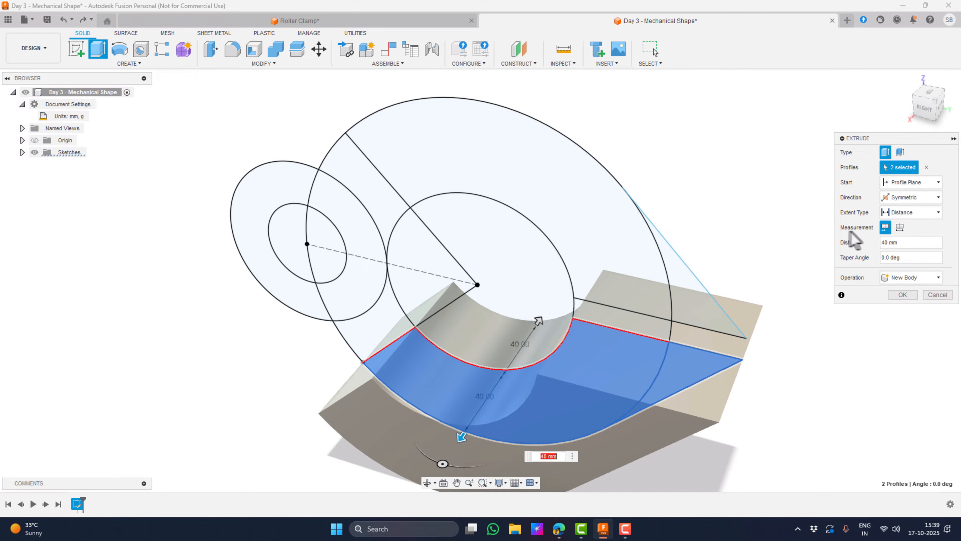
click(900, 228)
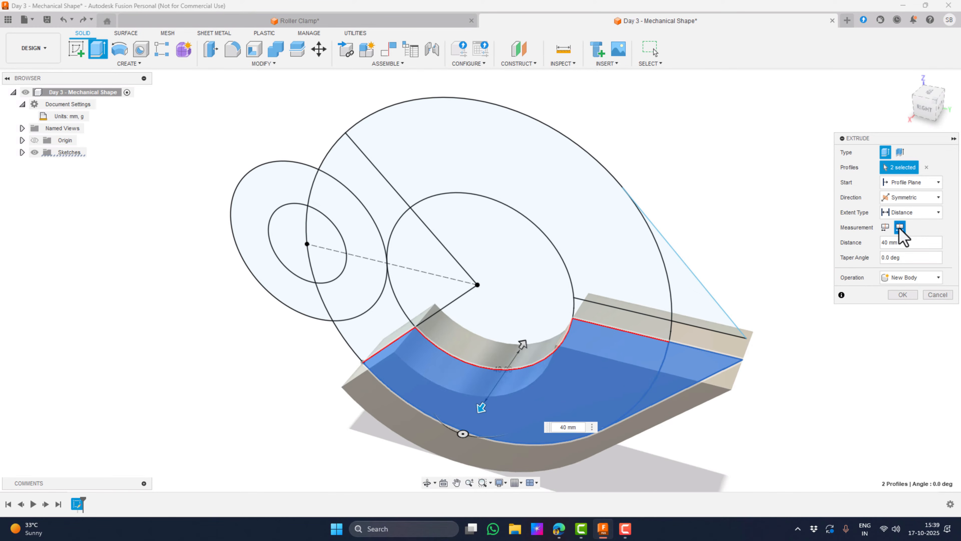
click(907, 280)
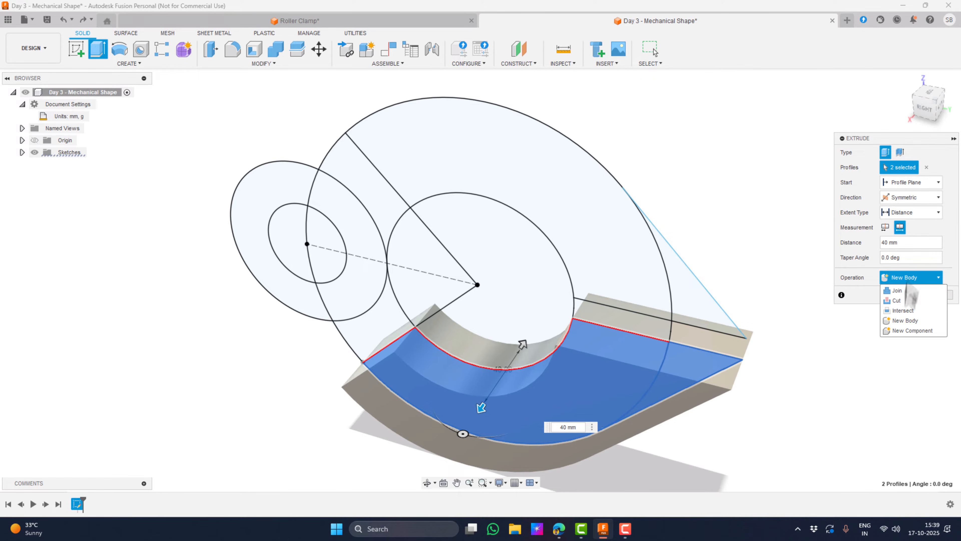
click(903, 331)
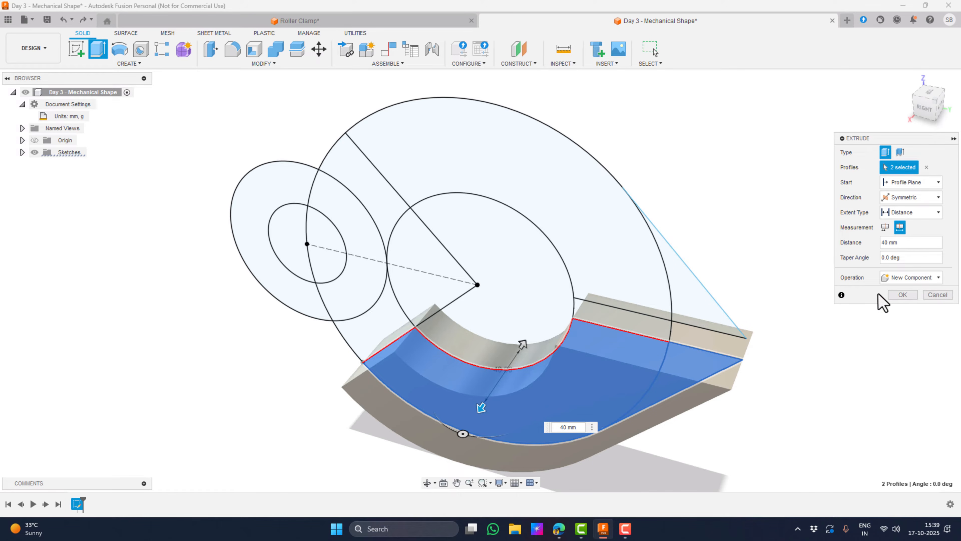
click(903, 295)
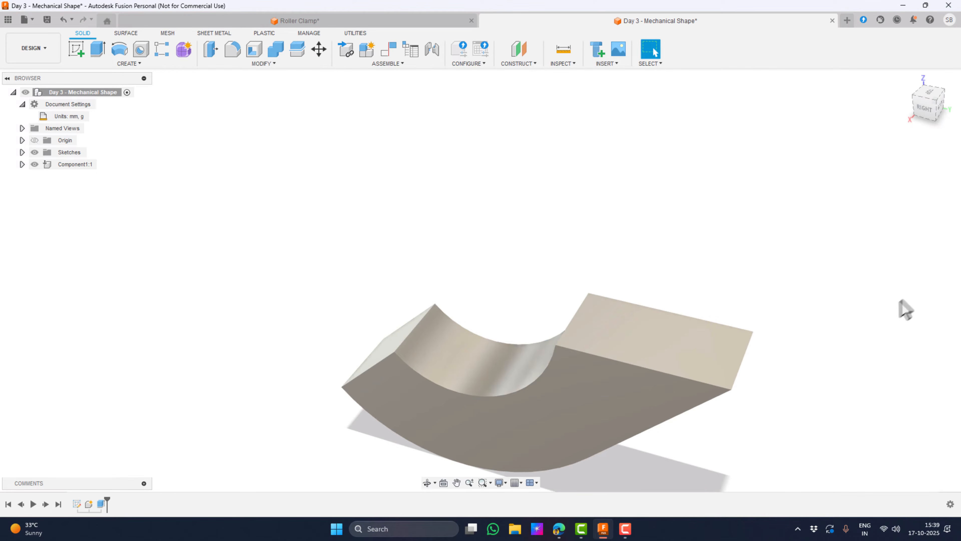
Step: Rename the new component as Bottom Clamp
click(61, 166)
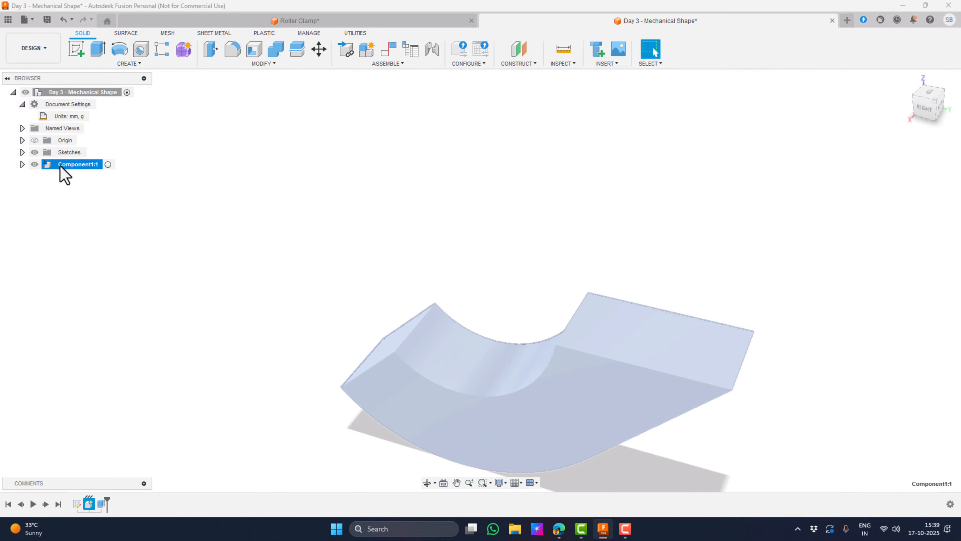
right_click(77, 165)
click(76, 166)
click(75, 165)
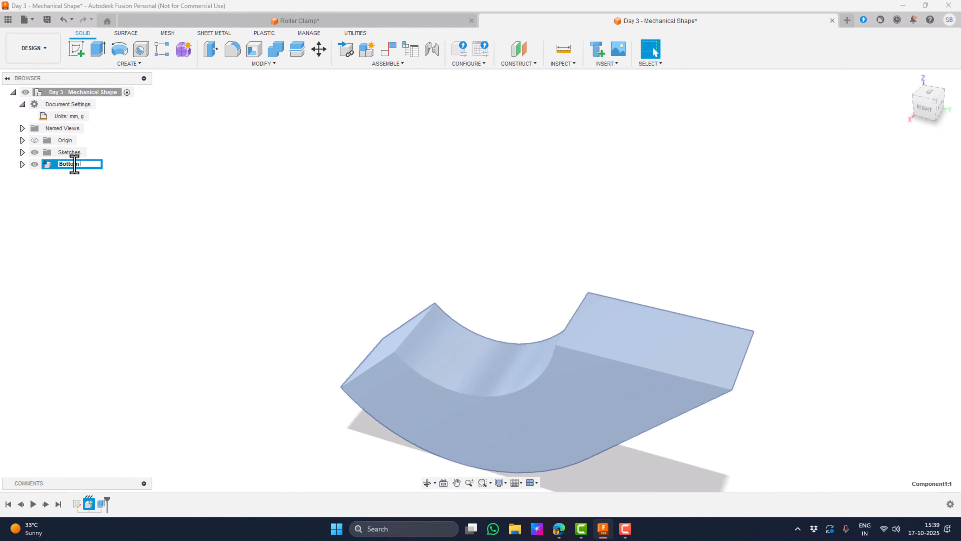
key(Return)
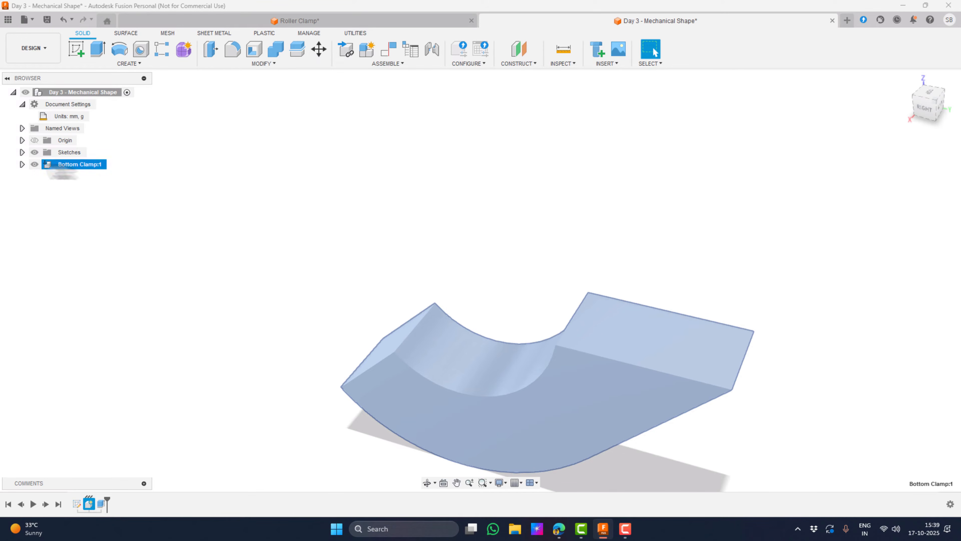
Step: Make the clamp profile sketch, Sketch1, visible again
click(22, 152)
click(44, 164)
click(60, 210)
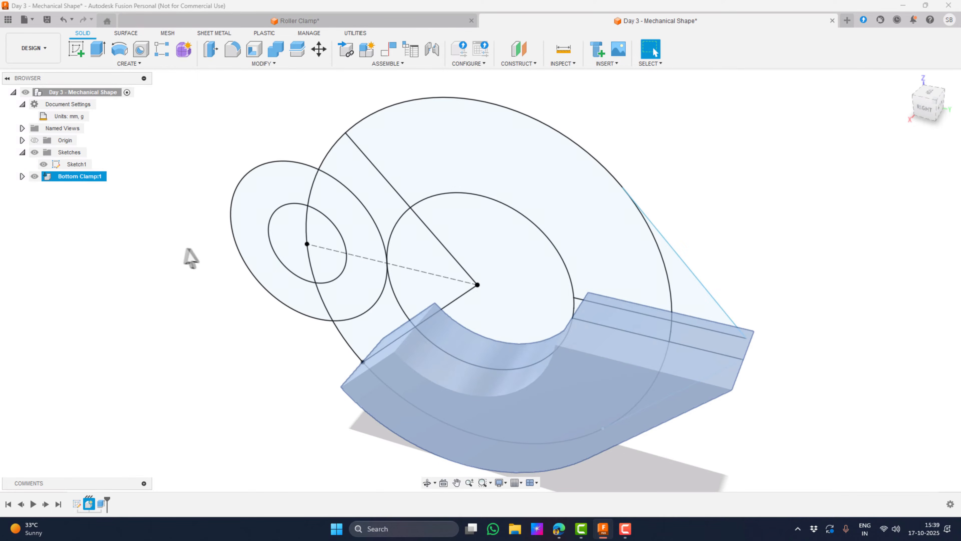
click(98, 50)
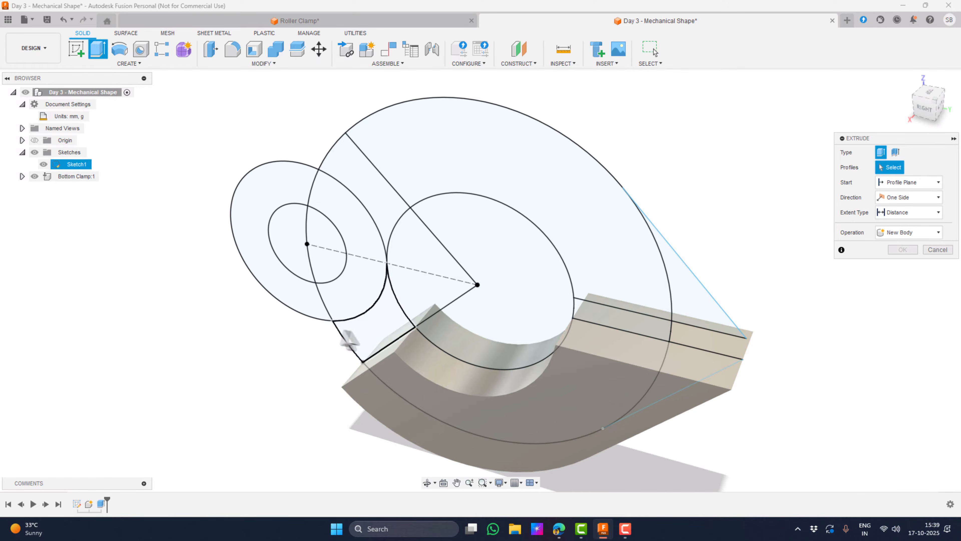
click(375, 337)
click(355, 295)
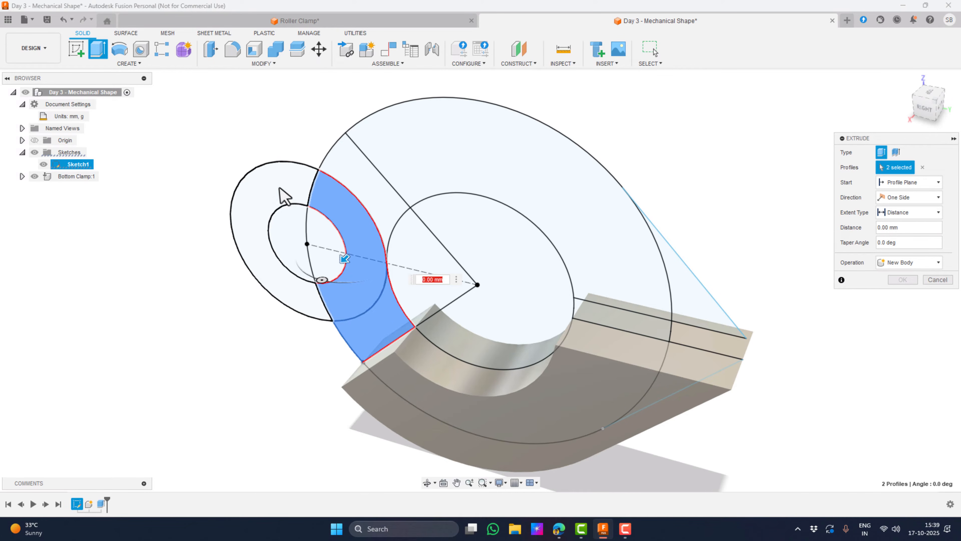
click(281, 197)
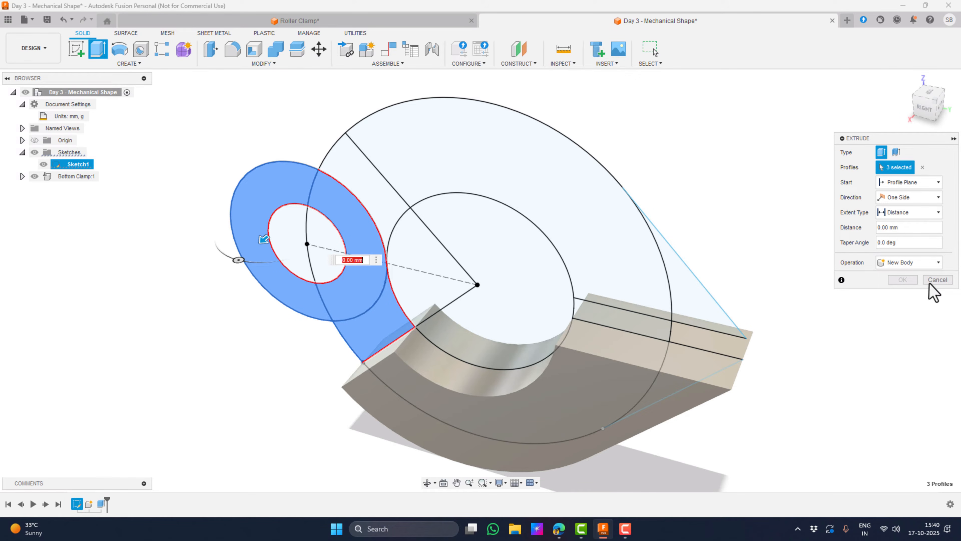
click(936, 280)
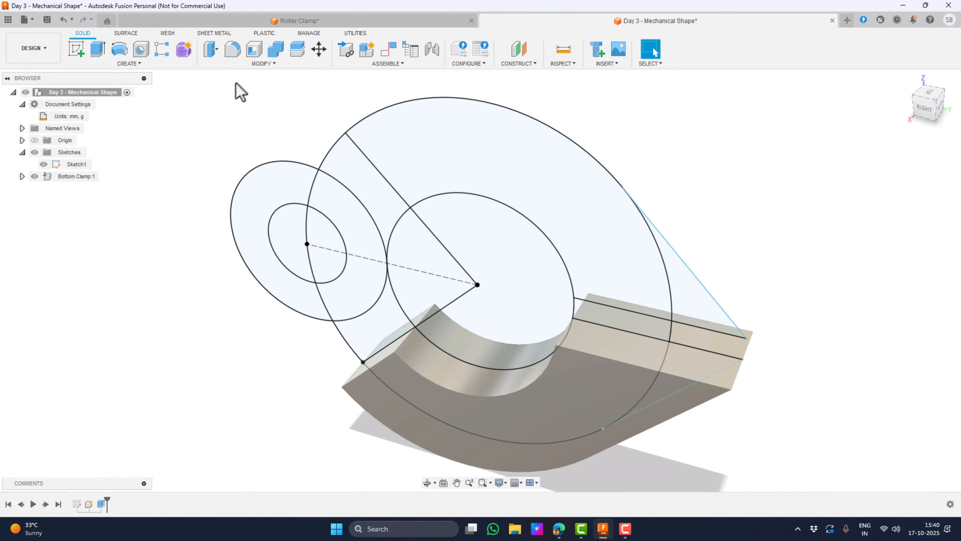
Step: Add a user parameter named clearance in mm with the expression 0.4
click(265, 67)
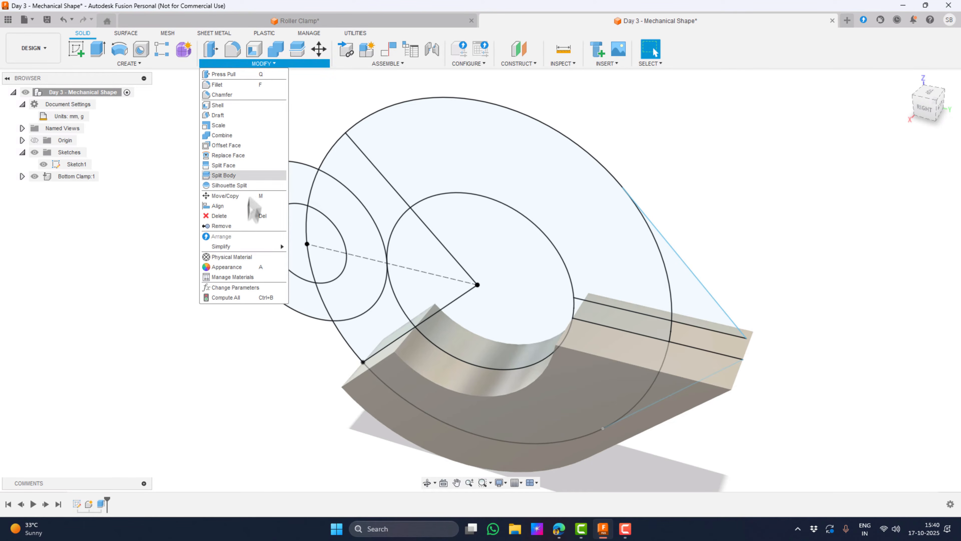
click(229, 289)
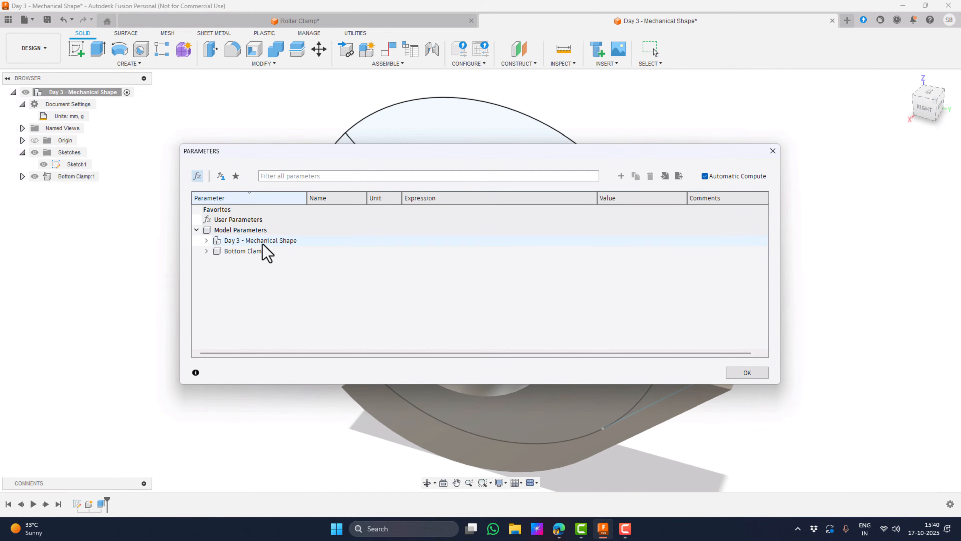
click(621, 176)
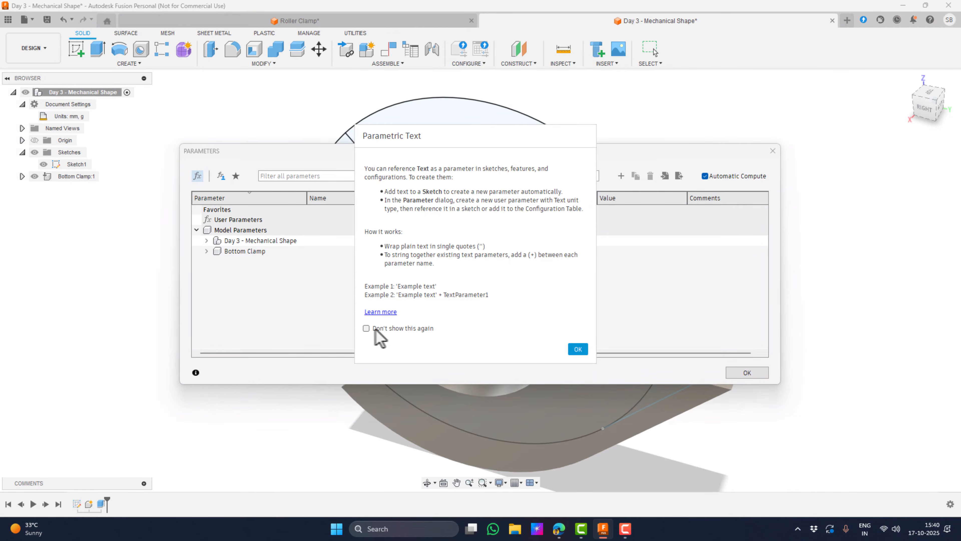
click(579, 349)
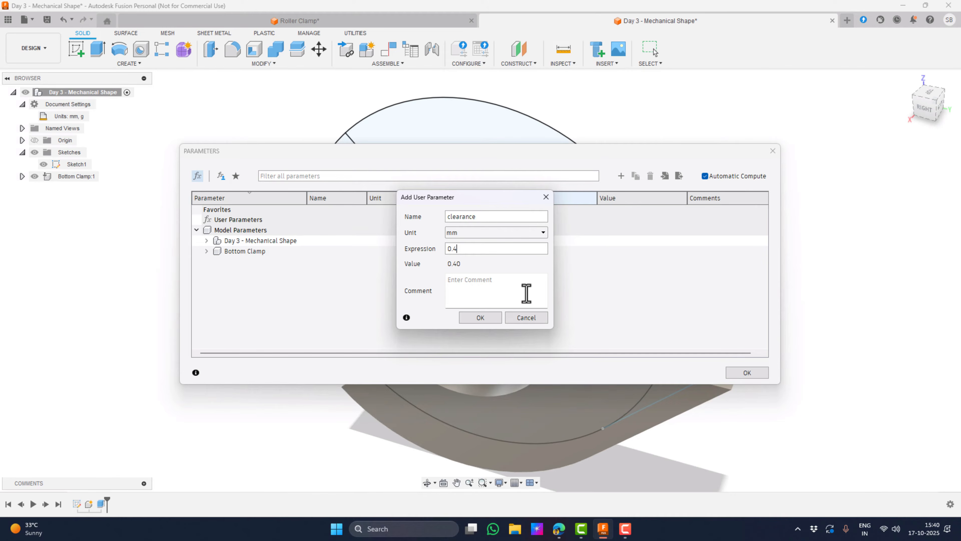
click(480, 319)
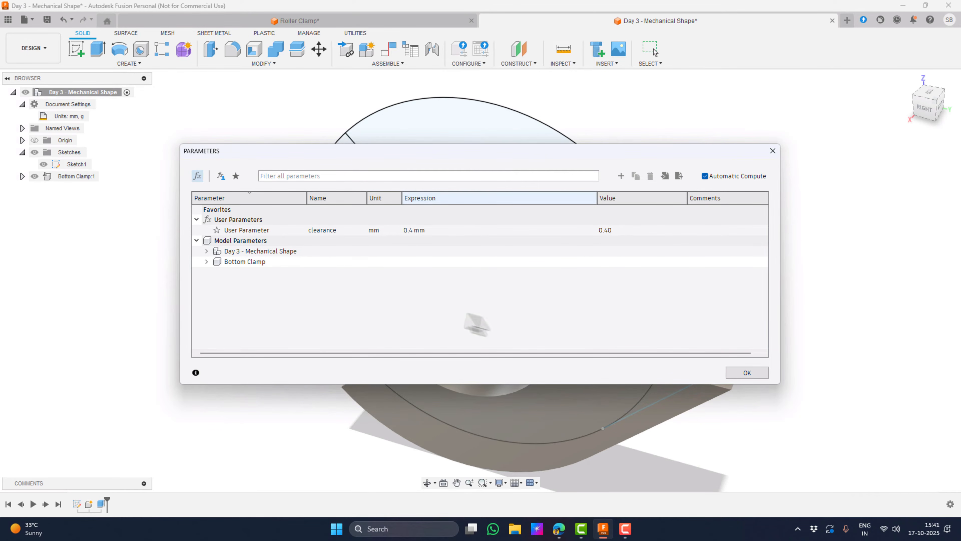
click(747, 372)
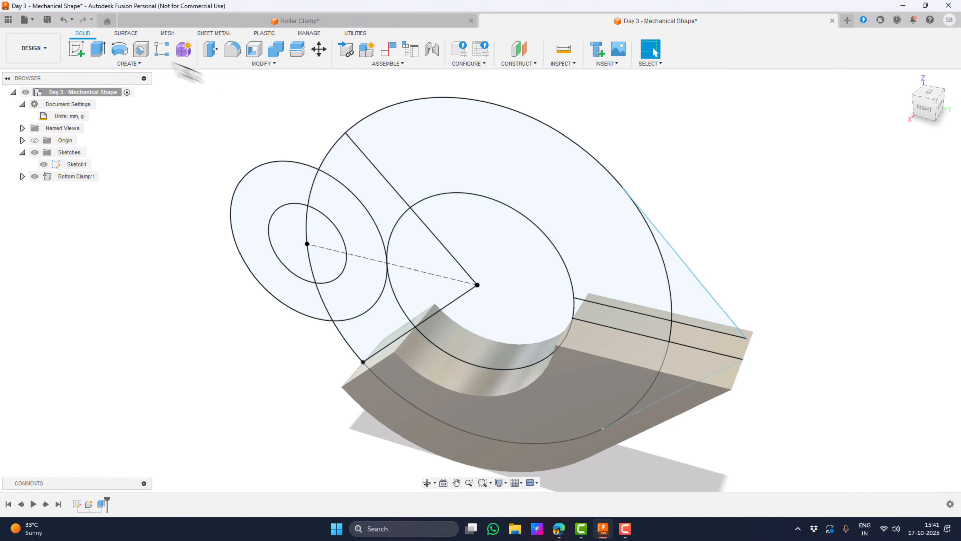
Step: Extrude the three profiles forming the hinge eye and its connecting arm one-sided by 20 mm - clearance, joined to the Bottom Clamp
click(94, 51)
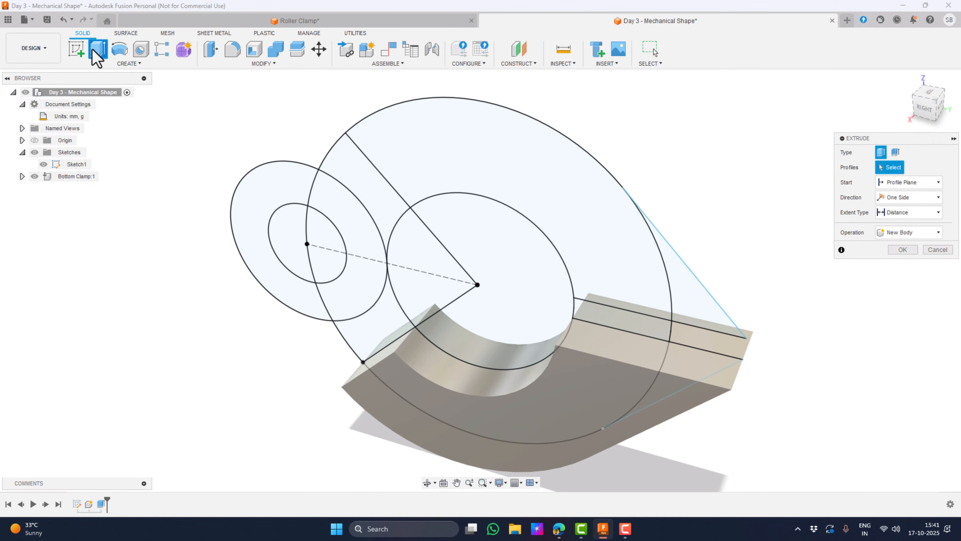
click(384, 335)
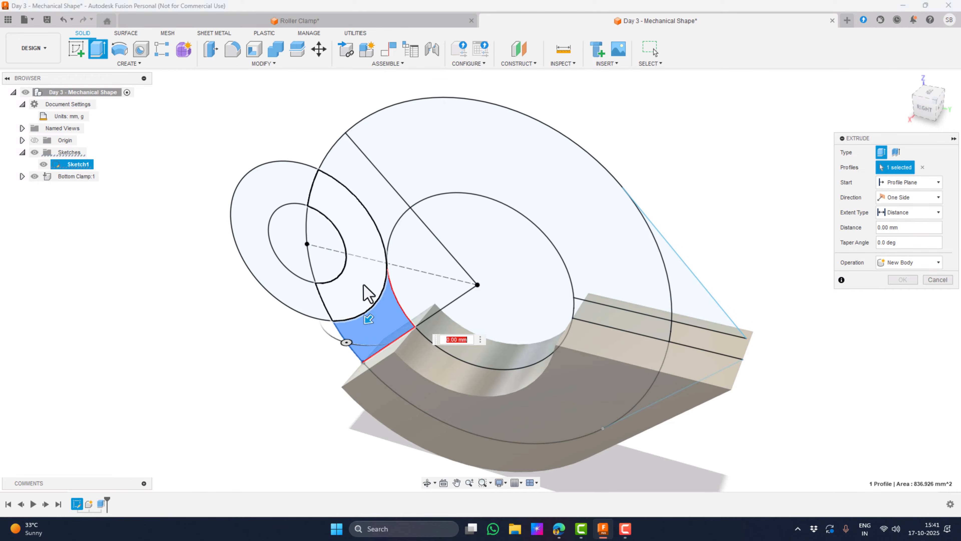
click(333, 220)
click(275, 198)
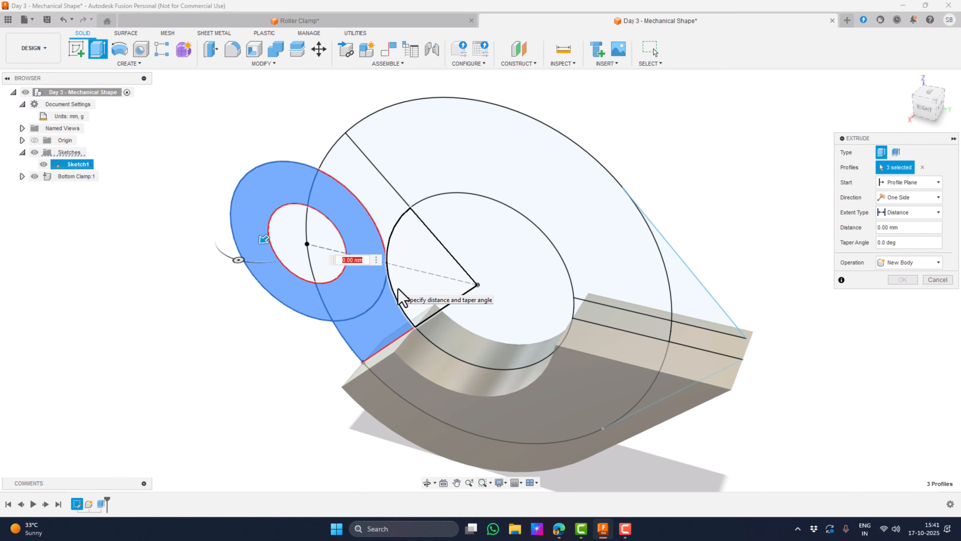
key(Return)
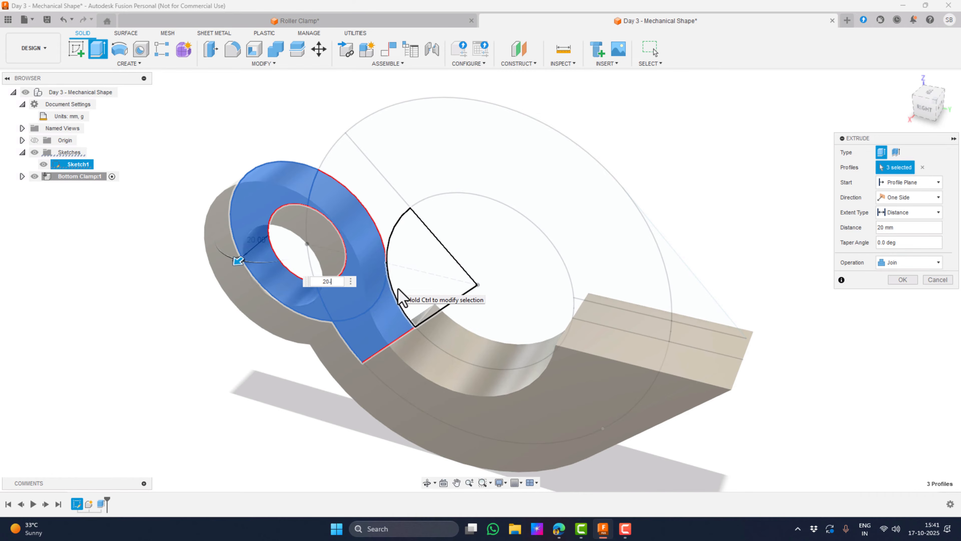
text(-c)
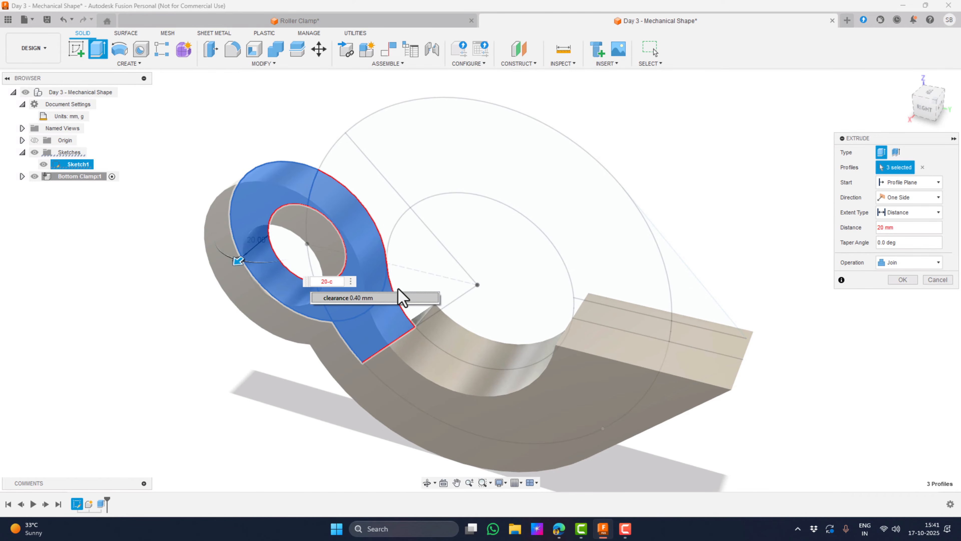
click(402, 298)
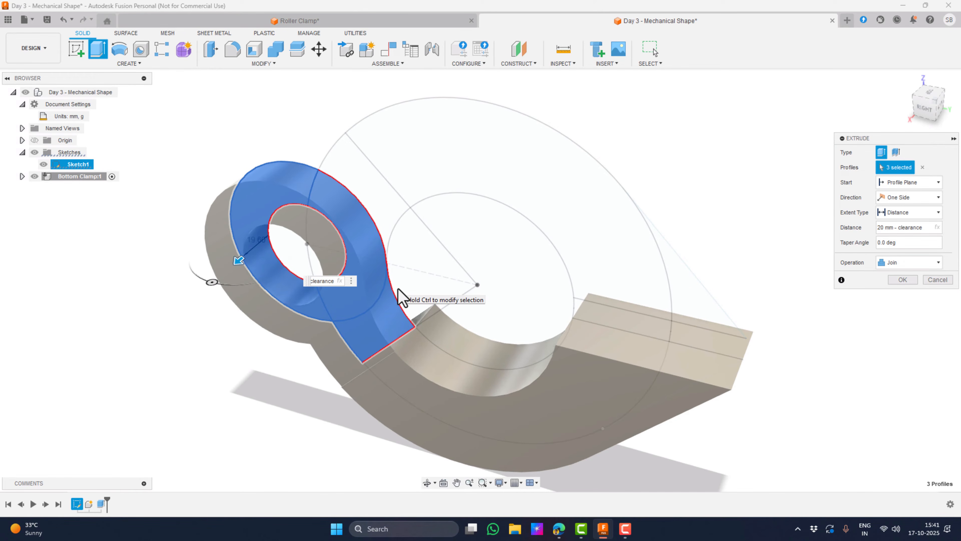
key(Return)
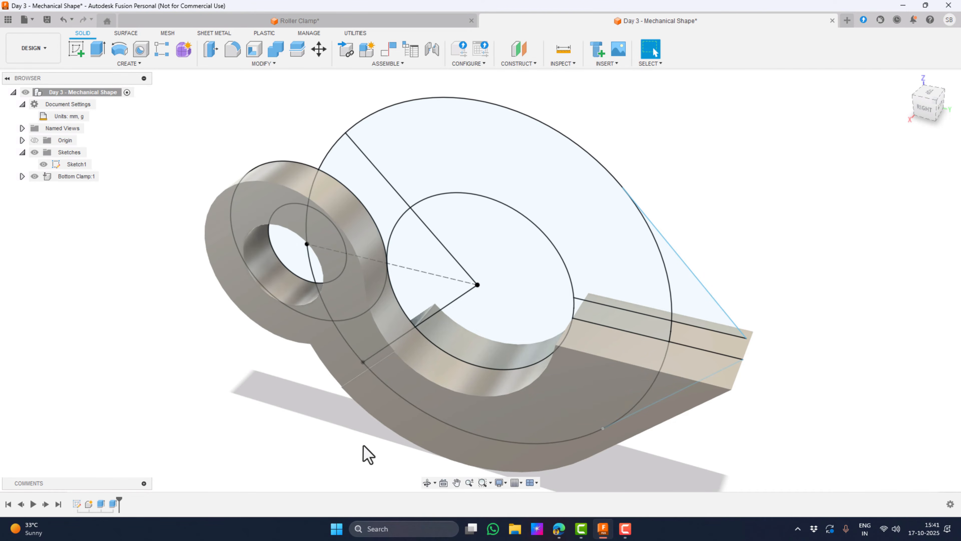
Step: Edit the hinge eye extrusion to be symmetric about the profile plane, measured as whole length, keeping the distance 20 mm - clearance
shift+middle_drag(367, 453, 445, 413)
drag(453, 416, 382, 409)
key(Escape)
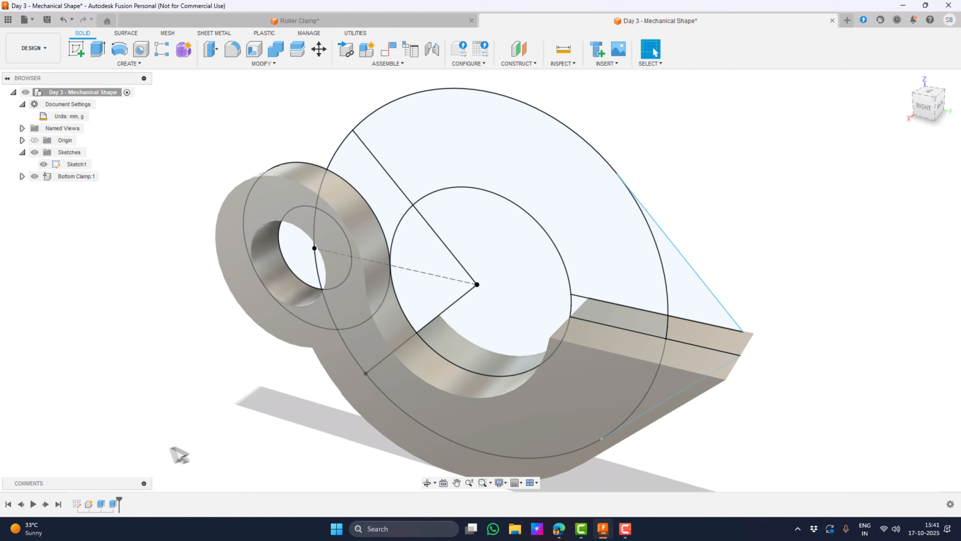
right_click(113, 505)
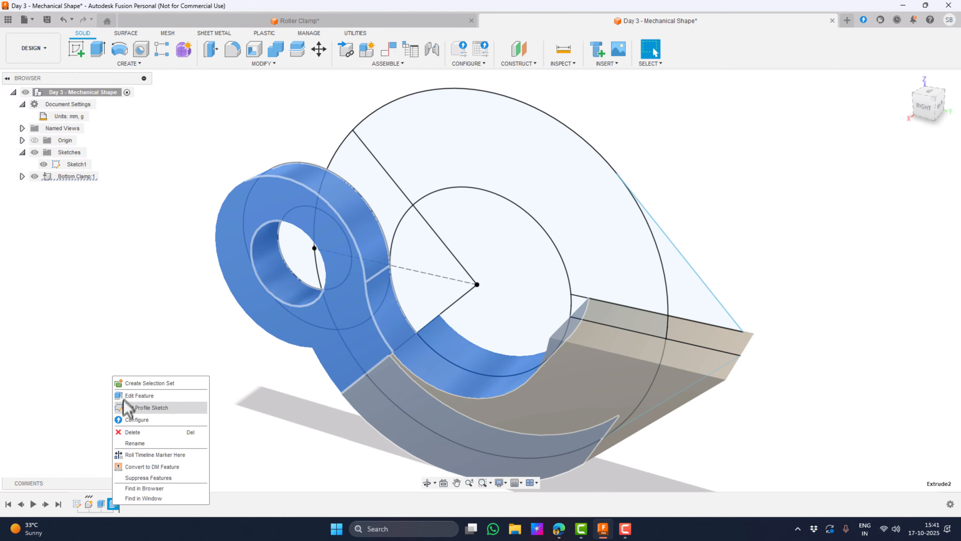
click(139, 395)
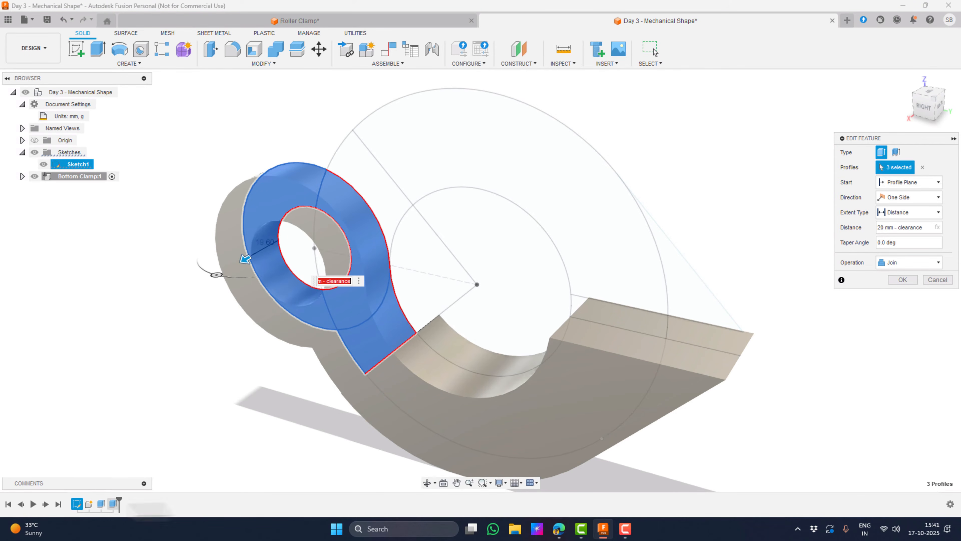
click(908, 197)
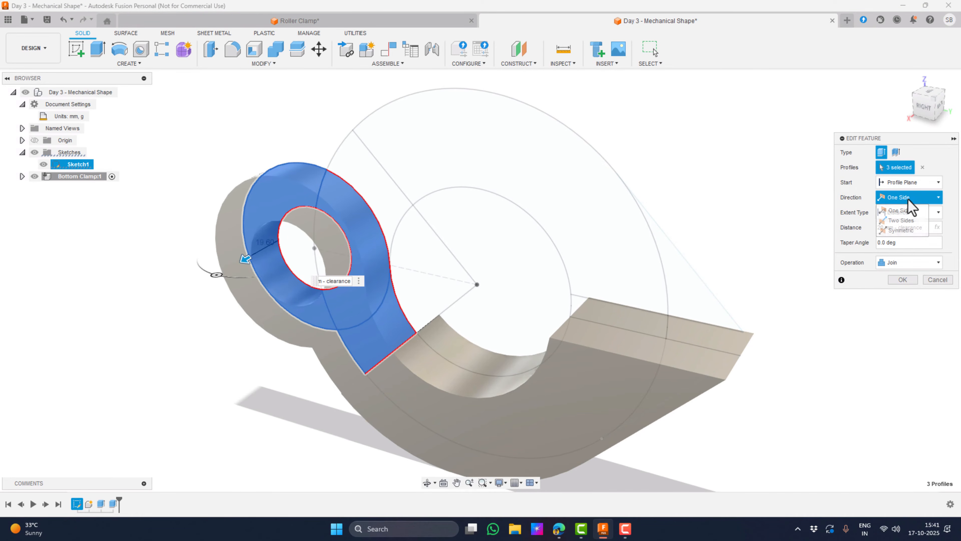
click(907, 237)
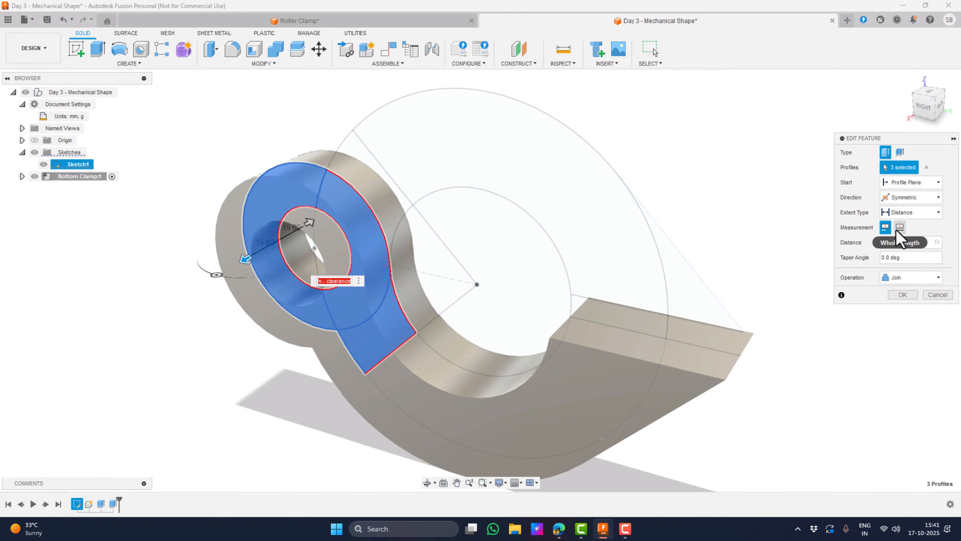
click(899, 228)
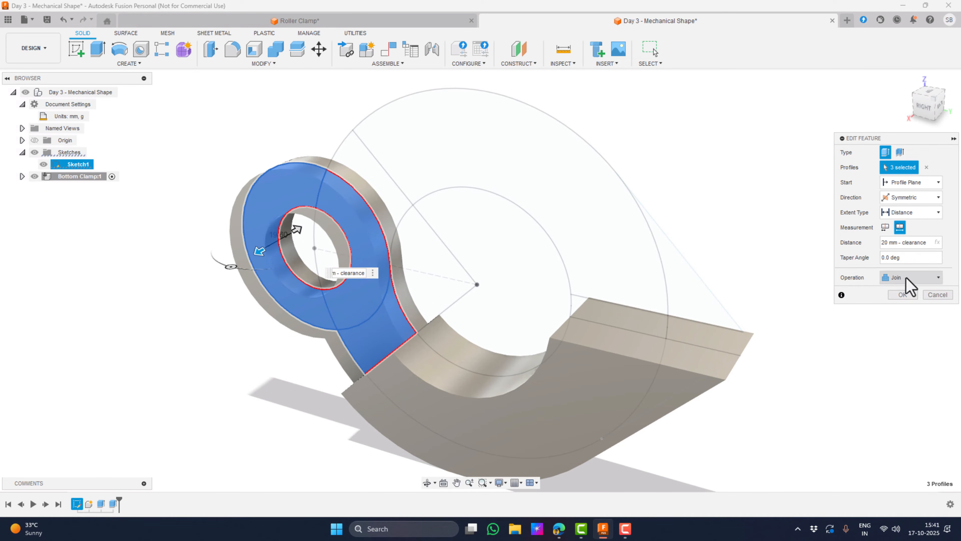
click(903, 295)
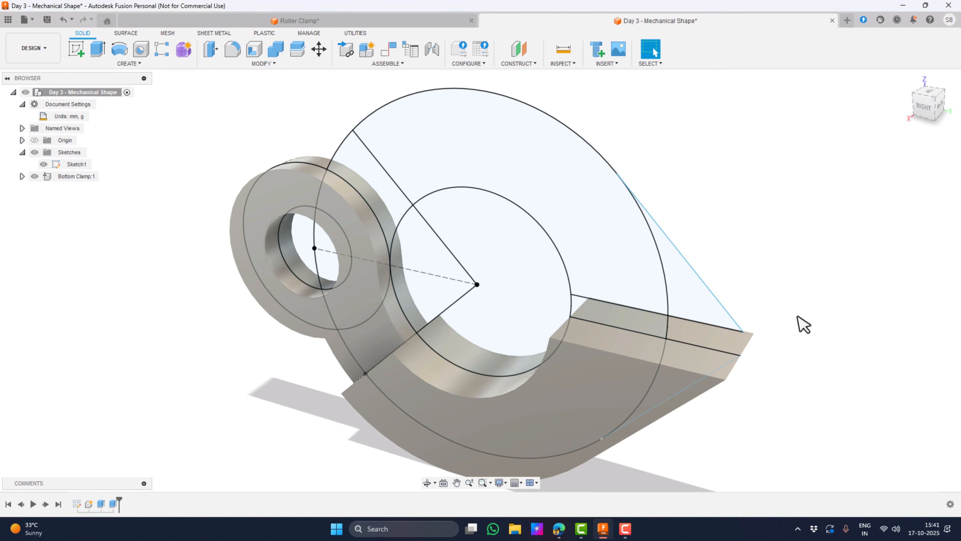
Step: Measure the thickness of the Bottom Clamp's hinge eye between its two outer circular edges
mouse_move(661, 379)
shift+middle_down()
mouse_move(740, 350)
mouse_move(788, 354)
shift+middle_up()
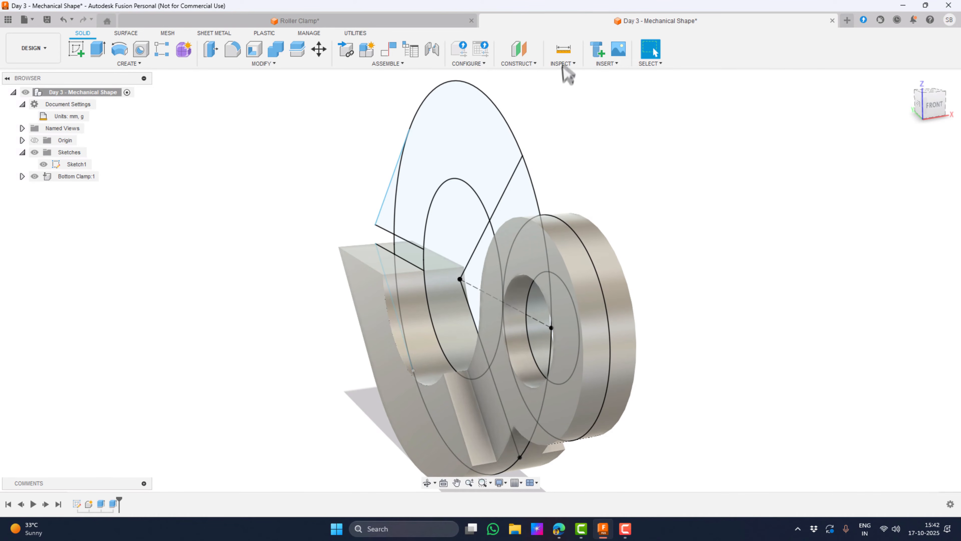
click(567, 57)
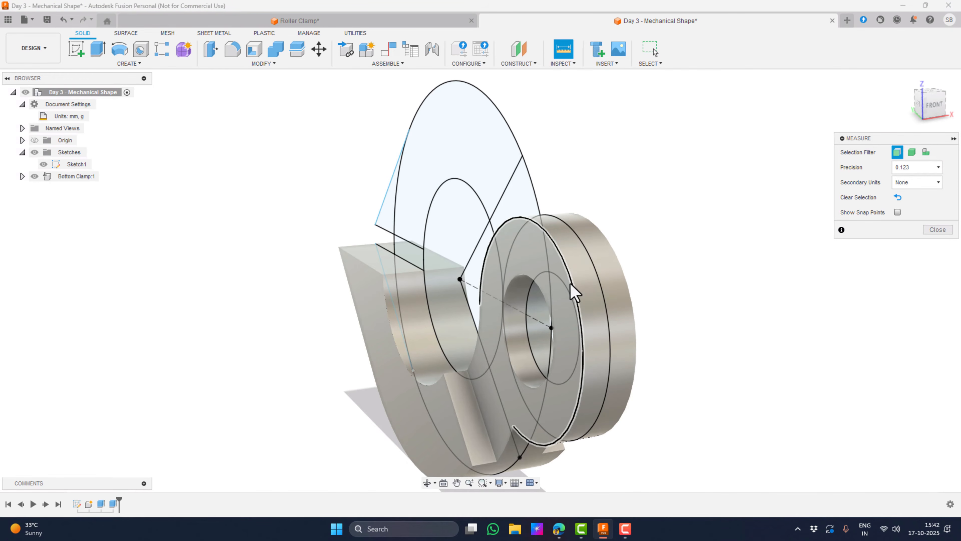
click(580, 293)
click(624, 274)
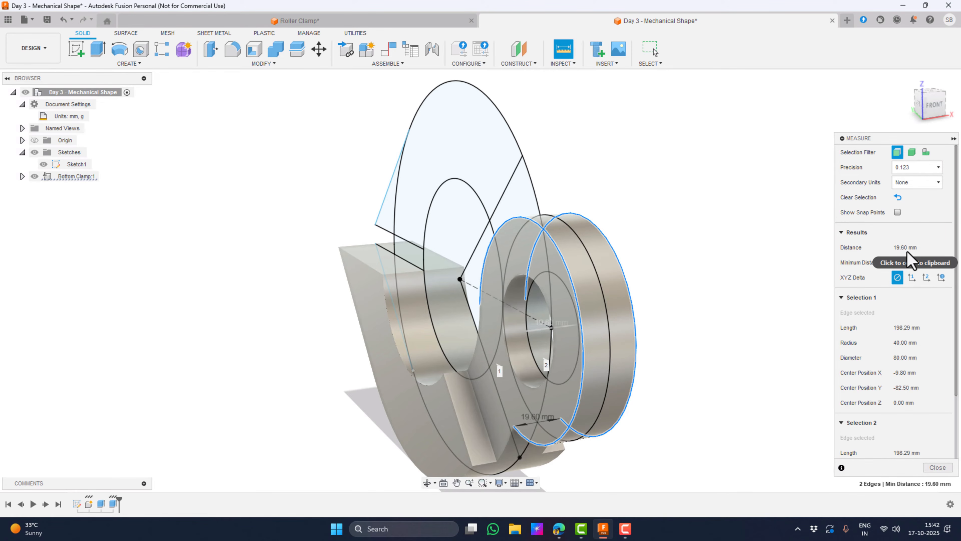
click(938, 468)
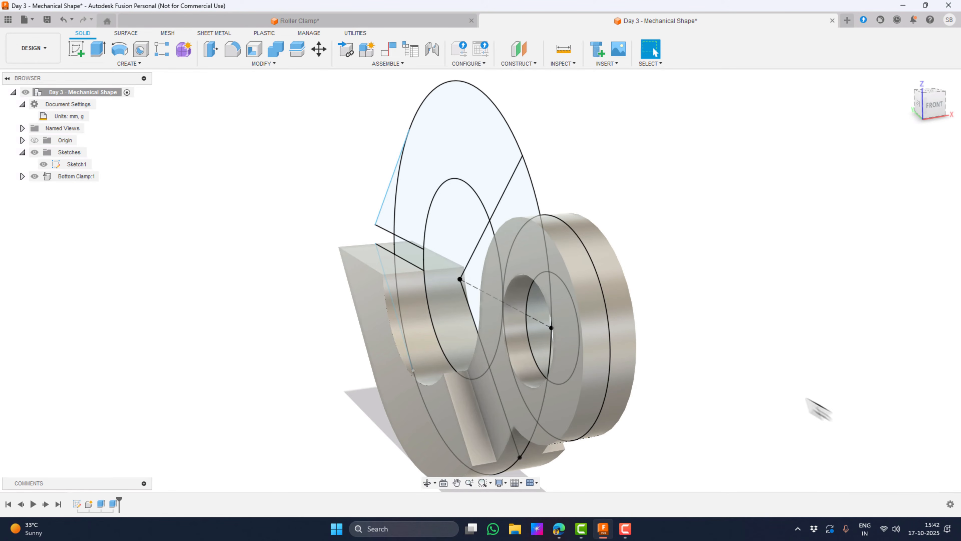
Step: Select the five profiles of the upper clamp half and its hinge ring for a new extrusion, hiding Bottom Clamp to reach them
shift+middle_drag(806, 379, 672, 366)
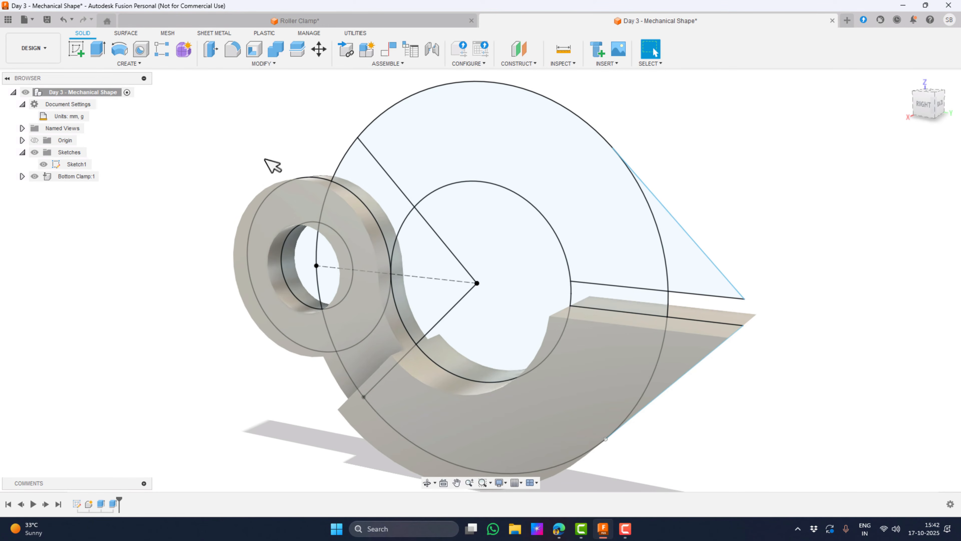
click(95, 49)
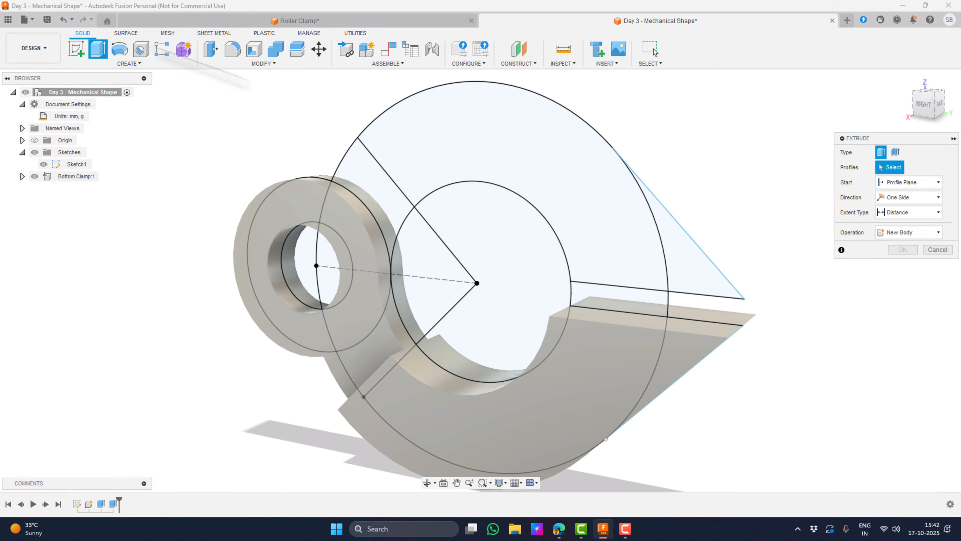
click(365, 180)
click(440, 129)
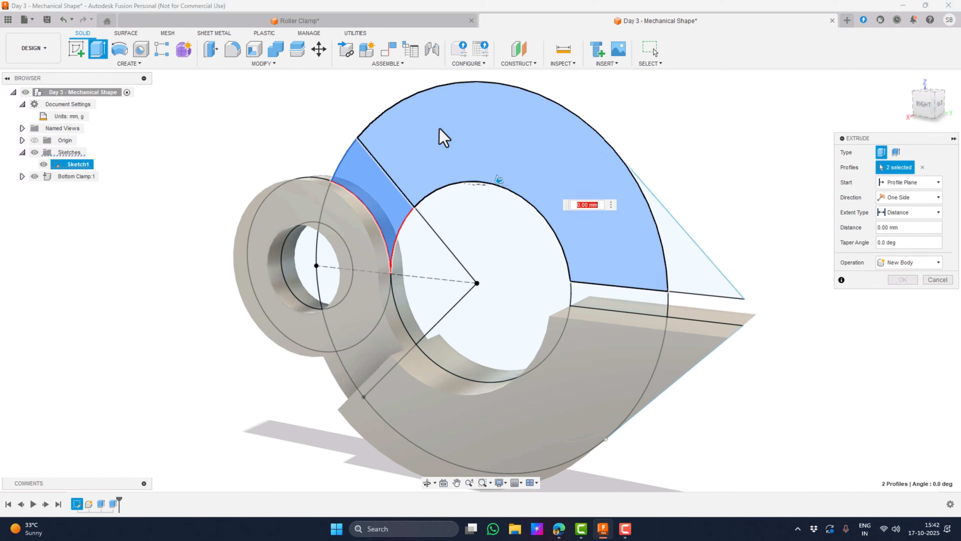
click(713, 273)
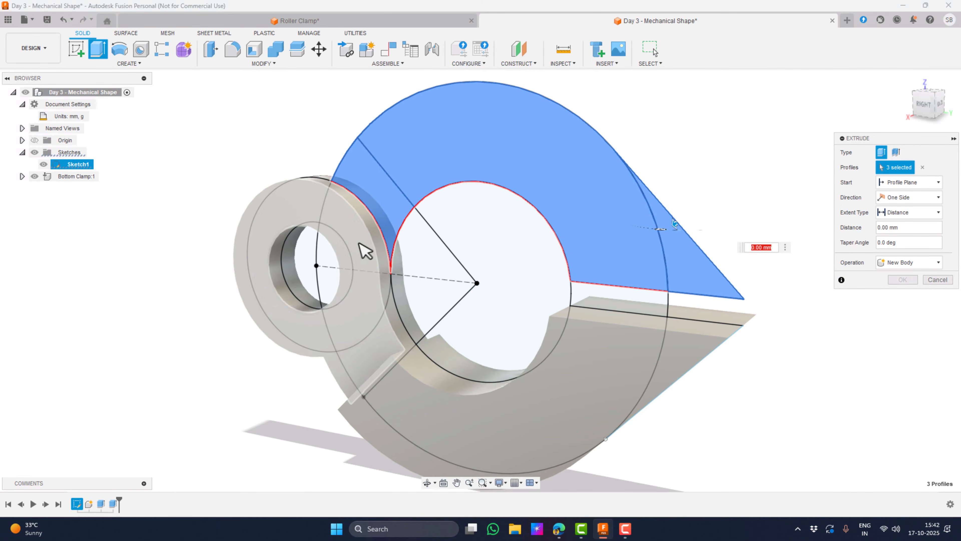
click(35, 176)
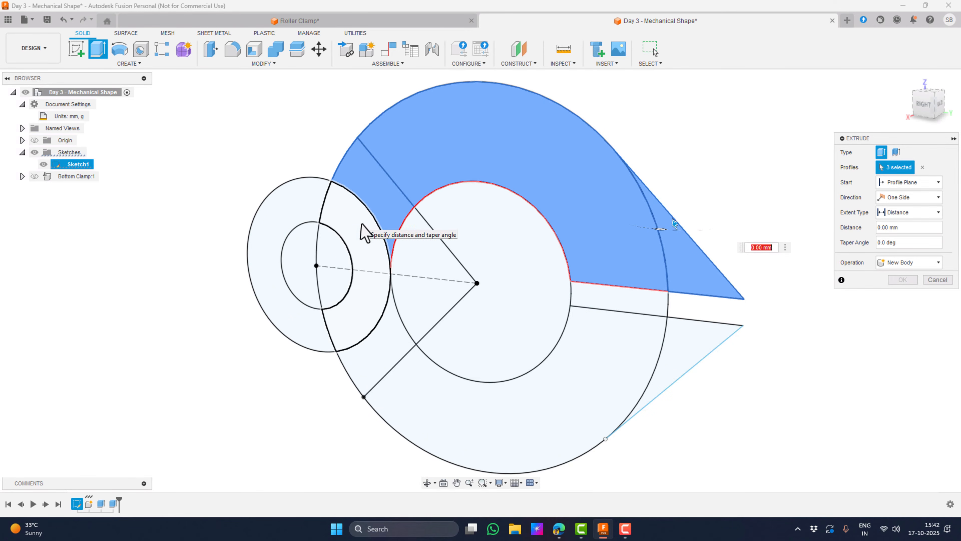
click(361, 231)
click(300, 336)
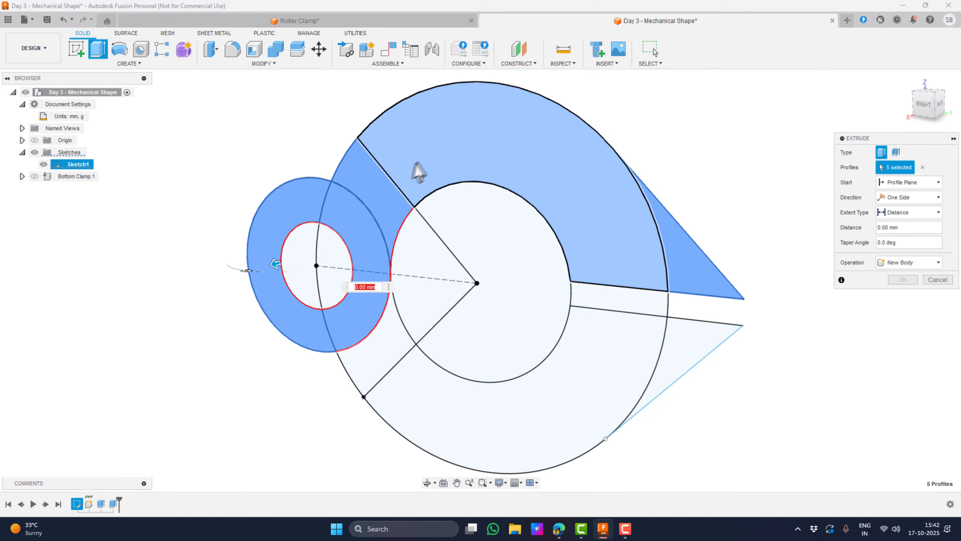
click(700, 281)
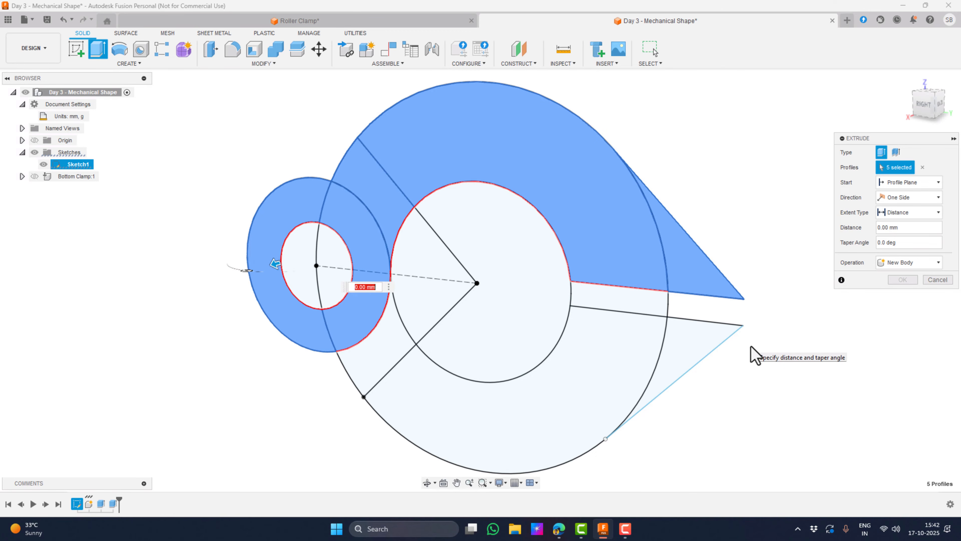
Step: Extrude the selected profiles symmetrically by 40 mm whole length as a new component
text(0)
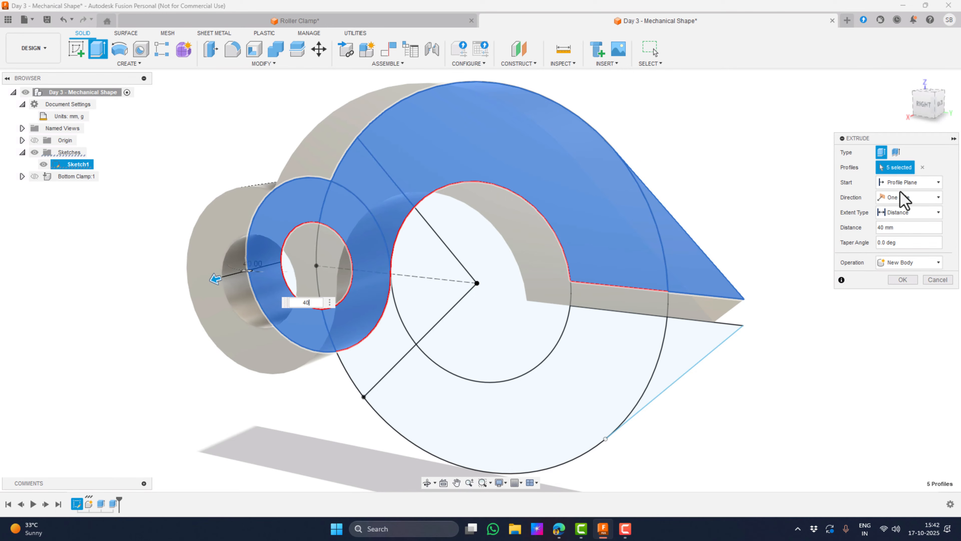
click(899, 196)
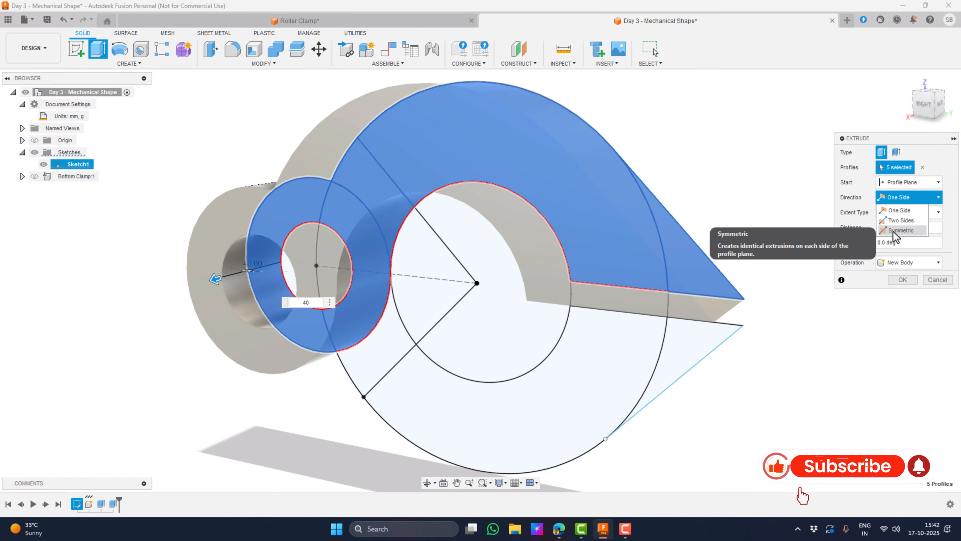
click(902, 220)
click(909, 213)
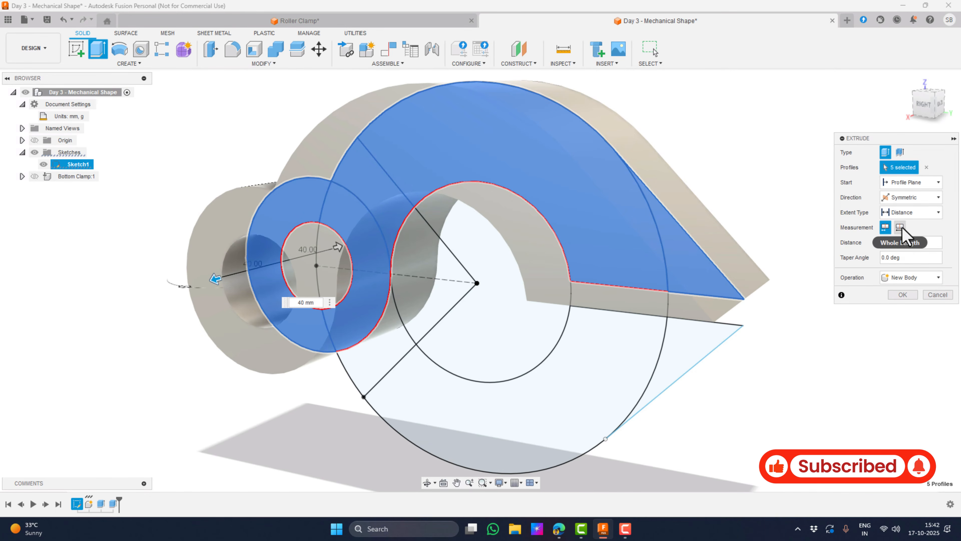
click(900, 228)
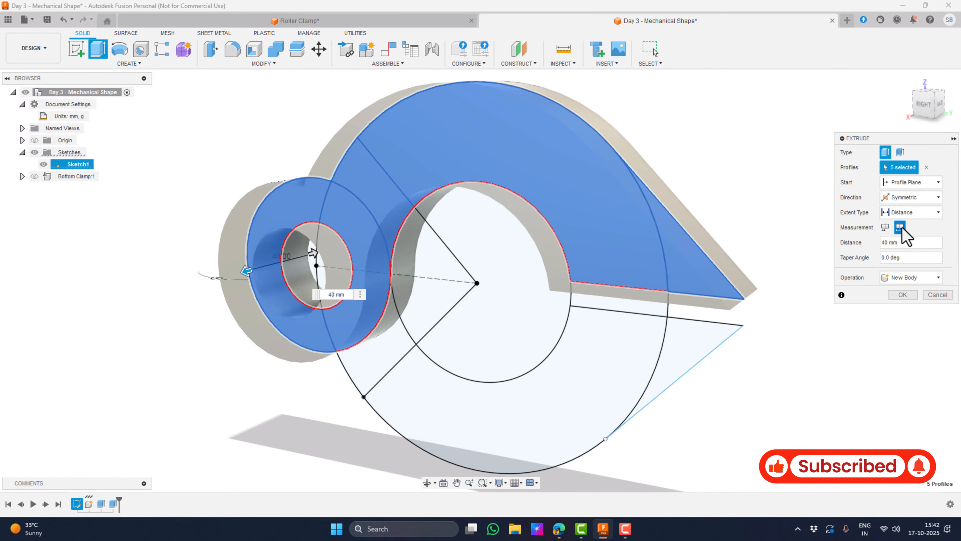
click(897, 278)
click(904, 331)
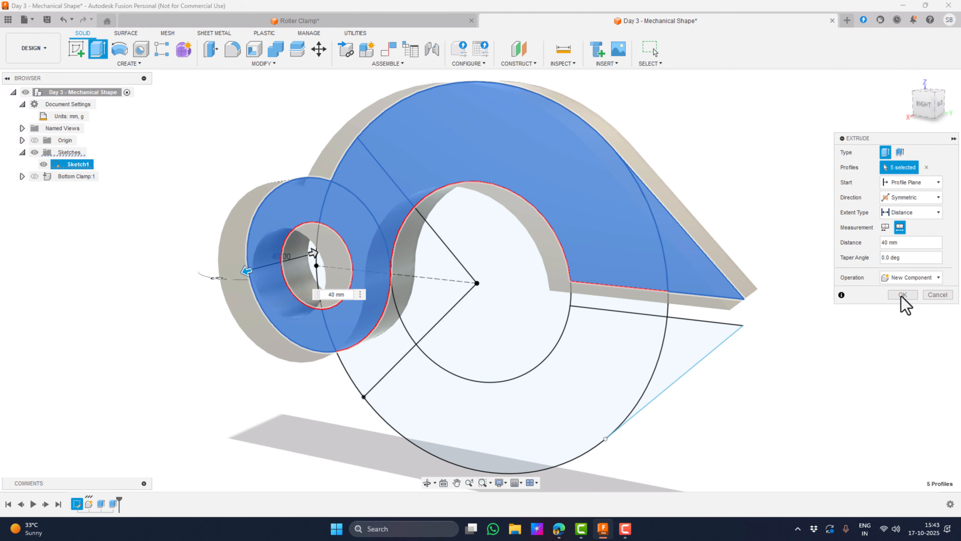
click(903, 295)
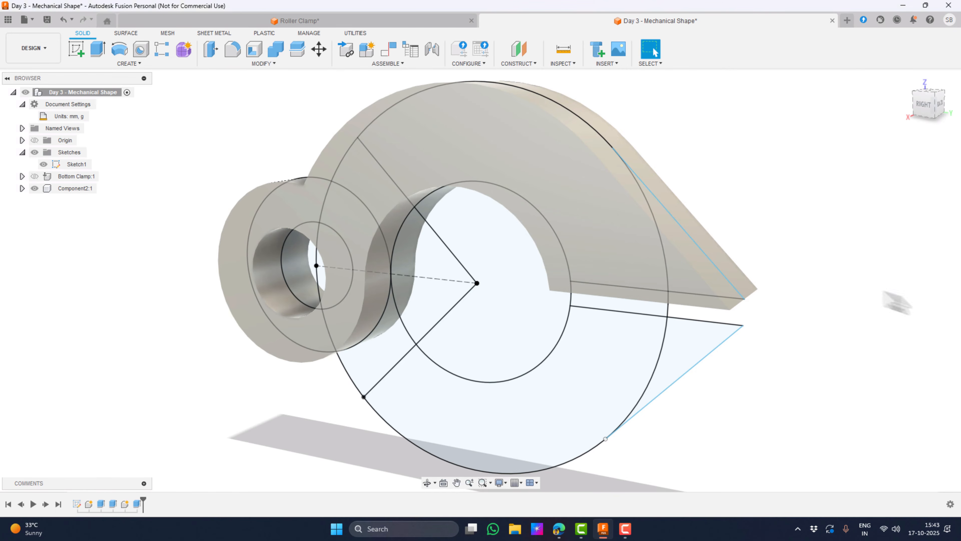
Step: Rename the new component as Top Clamp
click(74, 188)
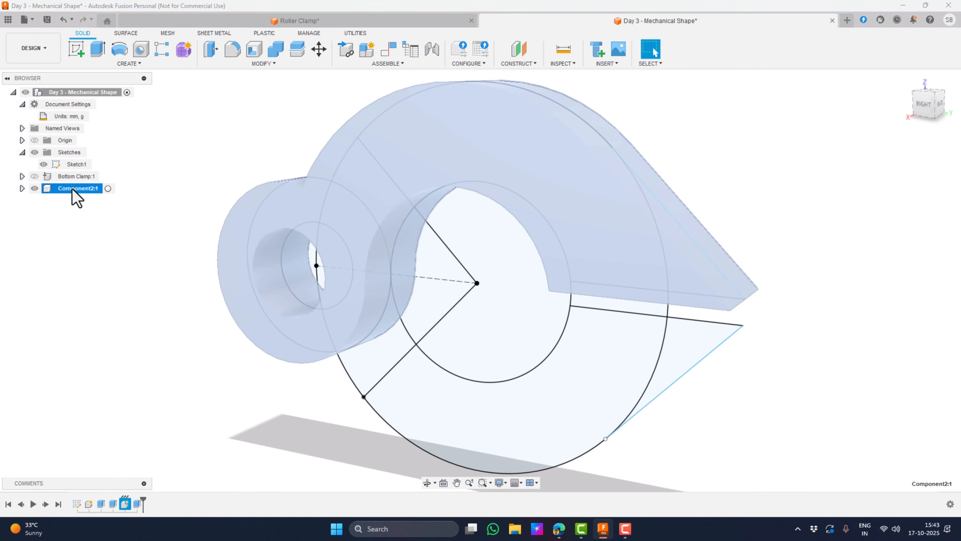
click(74, 188)
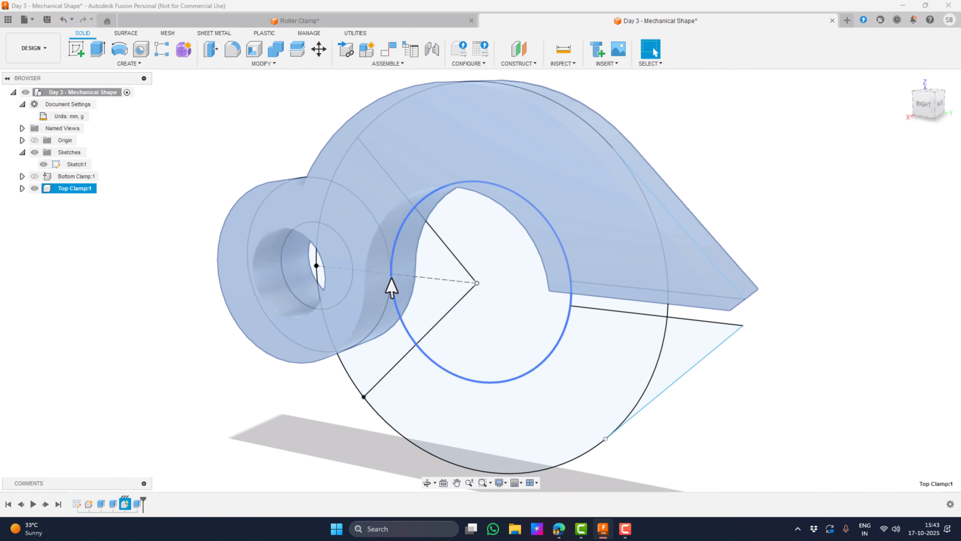
Step: Make the Bottom Clamp component visible again and hide Sketch1
ctrl+click(38, 177)
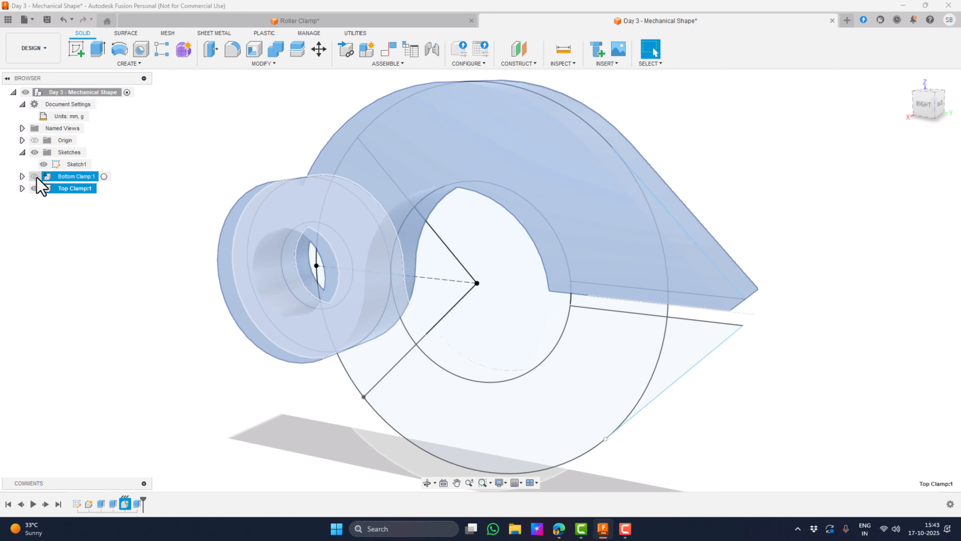
click(36, 177)
click(43, 164)
mouse_move(661, 376)
shift+middle_down()
mouse_move(650, 380)
mouse_move(714, 380)
mouse_move(738, 394)
mouse_move(615, 400)
mouse_move(731, 337)
mouse_move(669, 397)
mouse_move(648, 374)
mouse_move(655, 385)
shift+middle_up()
key(Escape)
scroll(479, 322, up, 10)
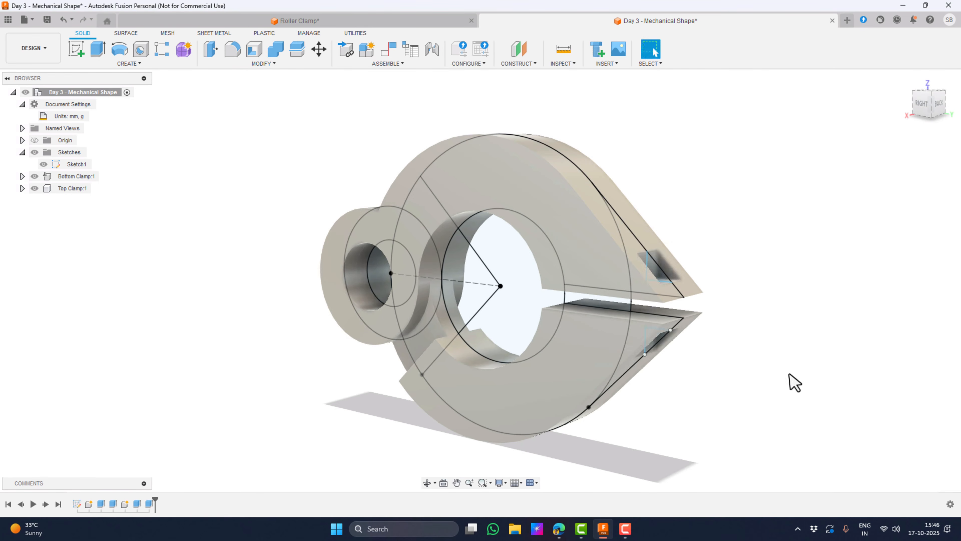
shift+middle_drag(790, 382, 663, 373)
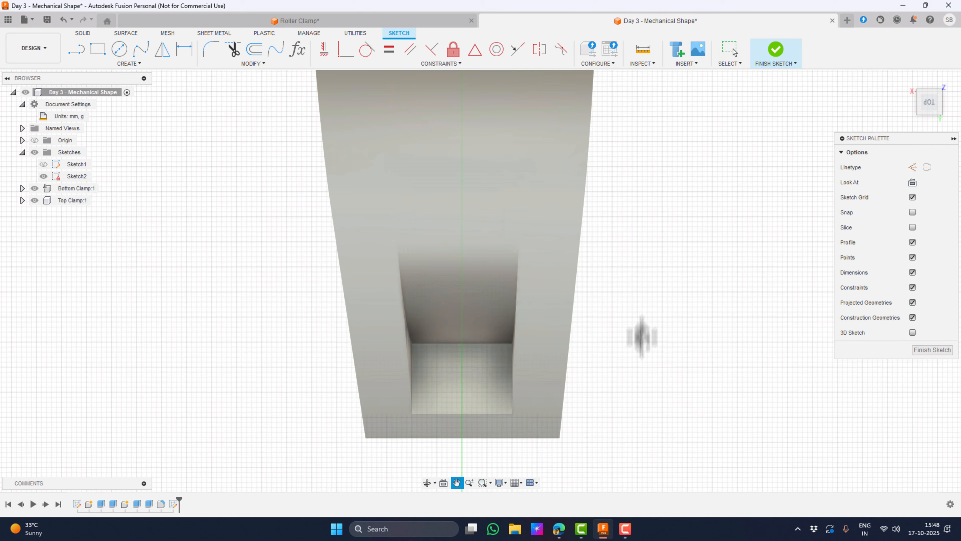
click(128, 64)
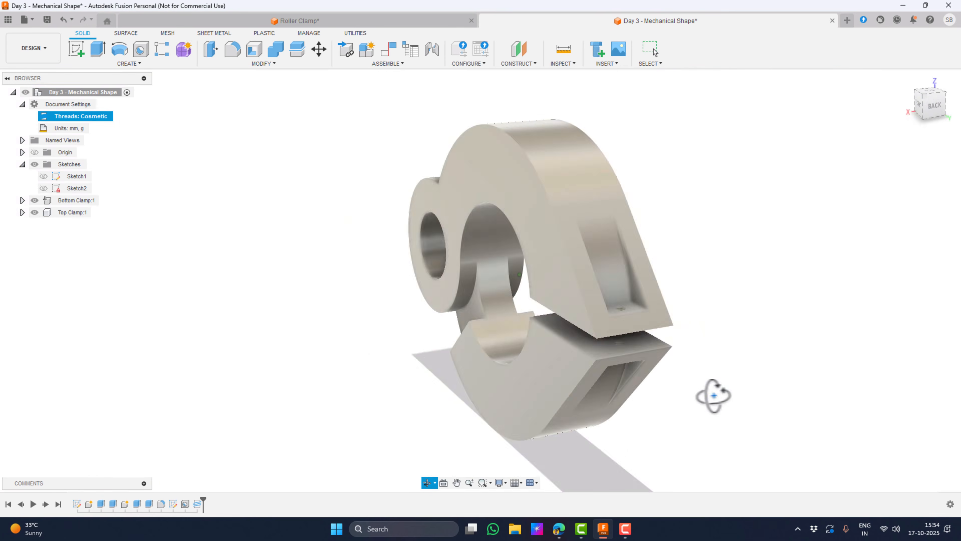
shift+middle_drag(714, 393, 809, 365)
drag(766, 390, 674, 384)
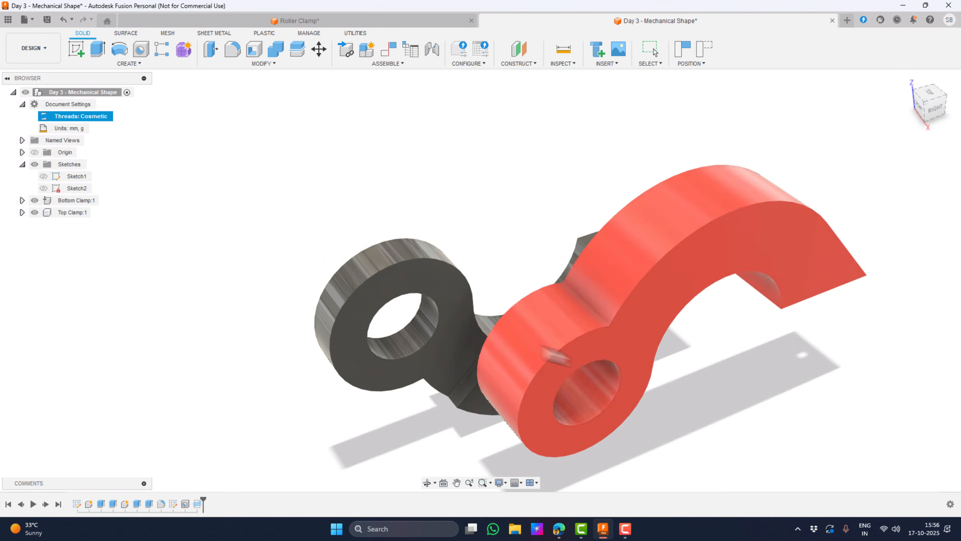